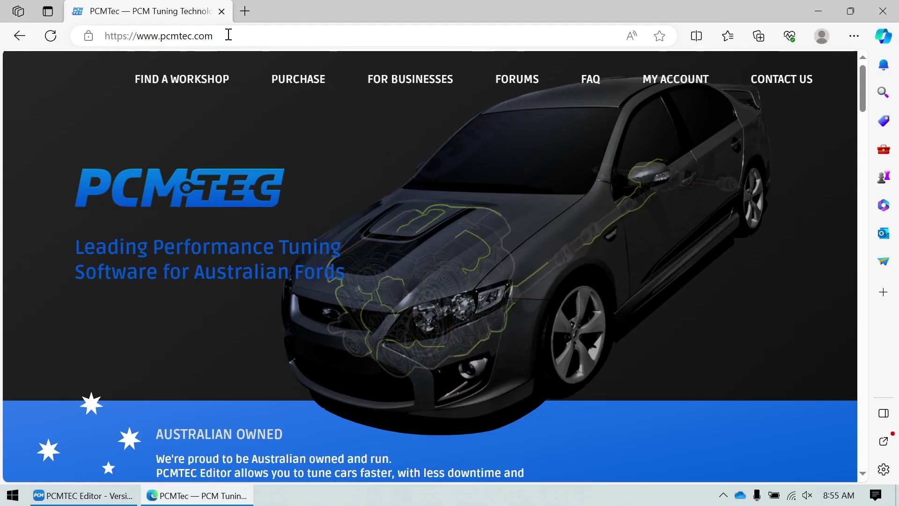
- Visit the PCMTec account sign-in page and scroll down its login form
{"action": "left_click", "coordinate": [227, 36]}
{"action": "left_click", "coordinate": [673, 82]}
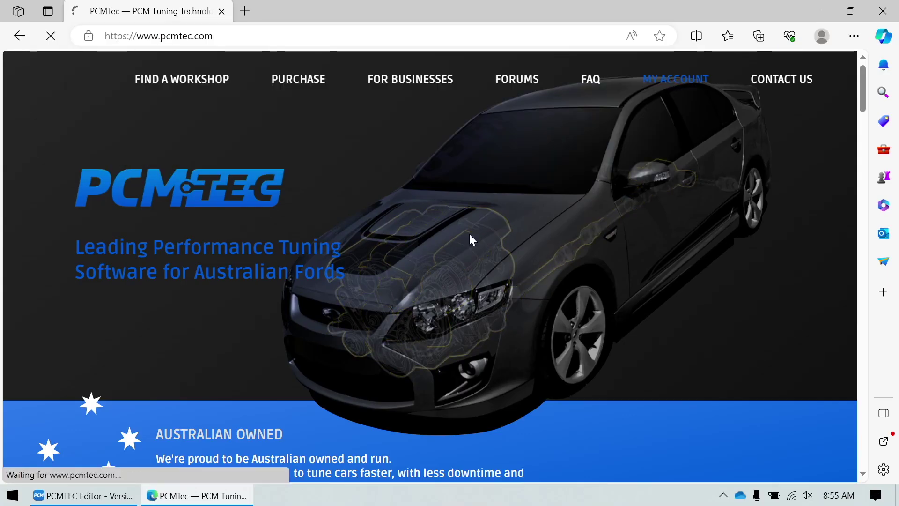
{"action": "scroll", "coordinate": [281, 288], "scroll_direction": "down", "scroll_amount": 4}
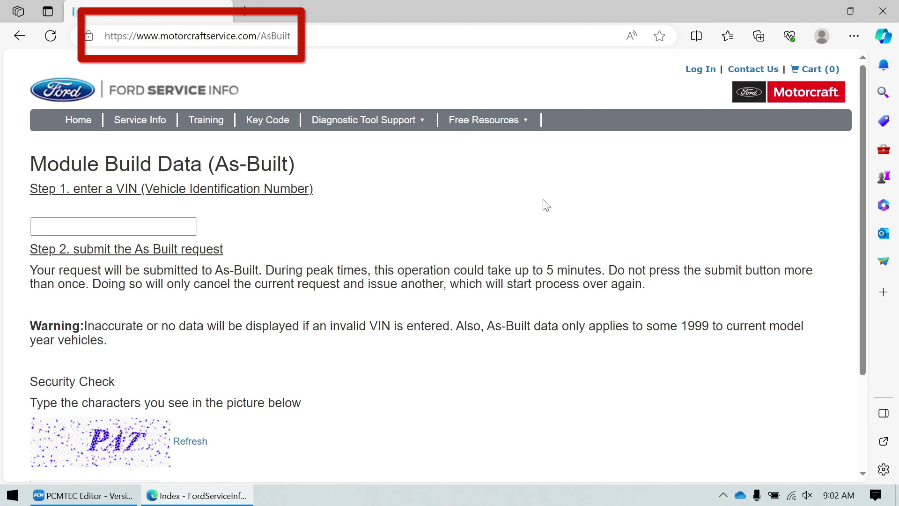
- Put the cursor in the empty VIN field of the Motorcraft As-Built lookup page
{"action": "left_click", "coordinate": [160, 225]}
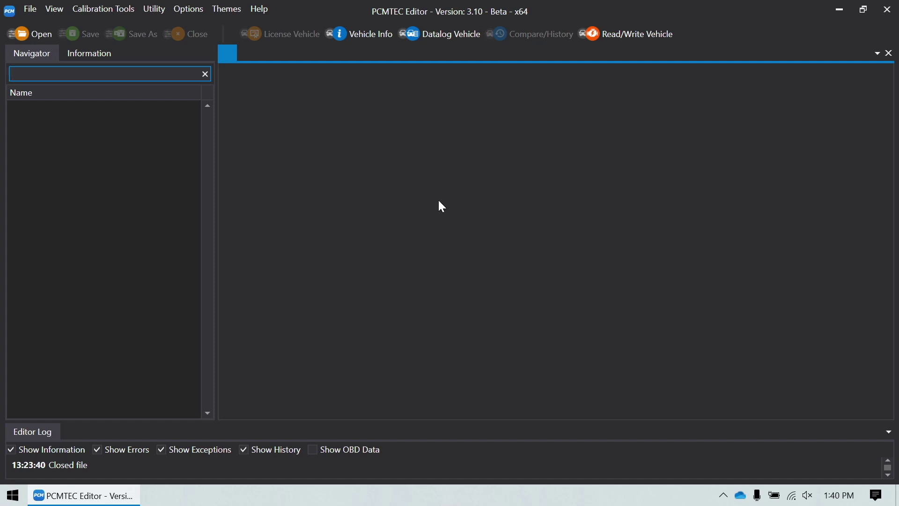
- Unlock a flash-only customer on stock as built.ab using the customer's pasted user name
{"action": "left_click", "coordinate": [32, 8]}
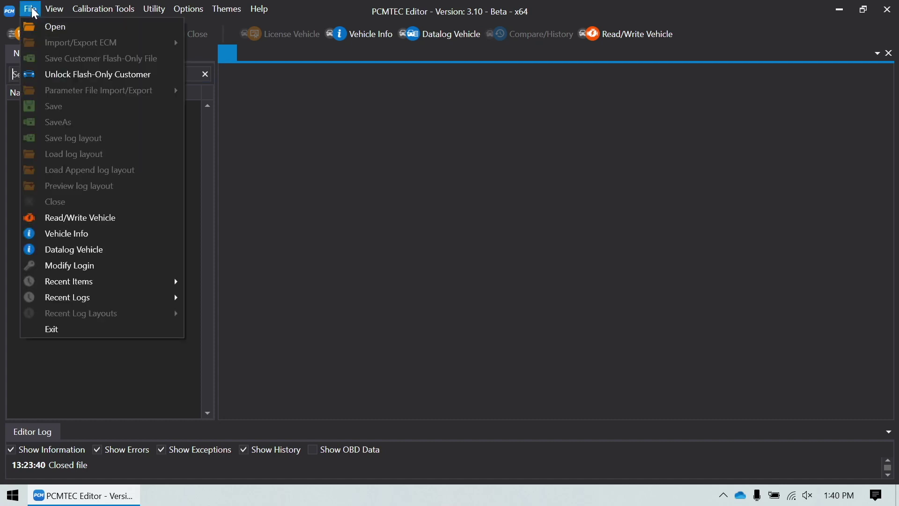
{"action": "left_click", "coordinate": [60, 74]}
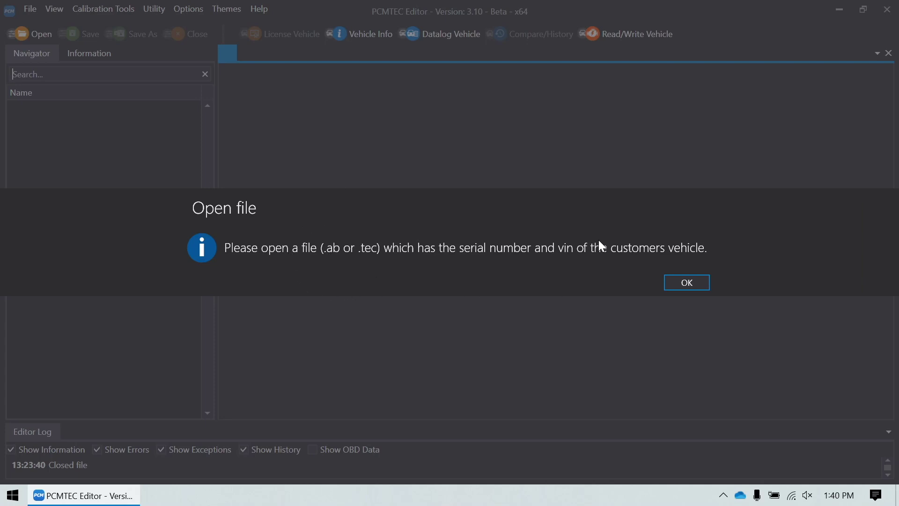
{"action": "left_click", "coordinate": [688, 282]}
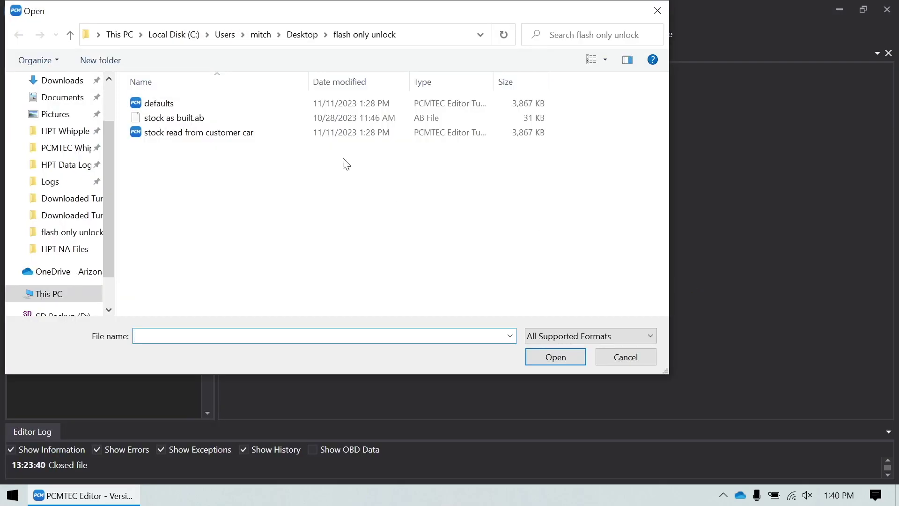
{"action": "double_click", "coordinate": [165, 119]}
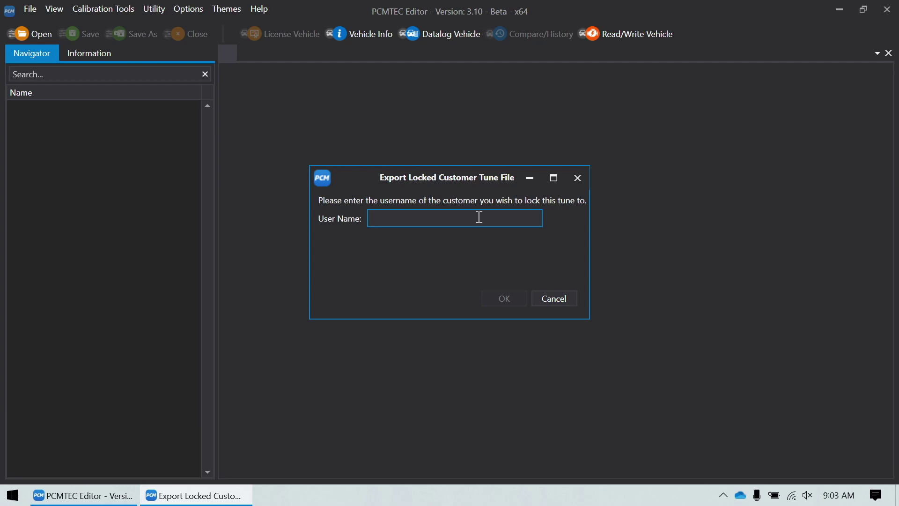
{"action": "key", "text": "ctrl+v"}
{"action": "left_click", "coordinate": [506, 302]}
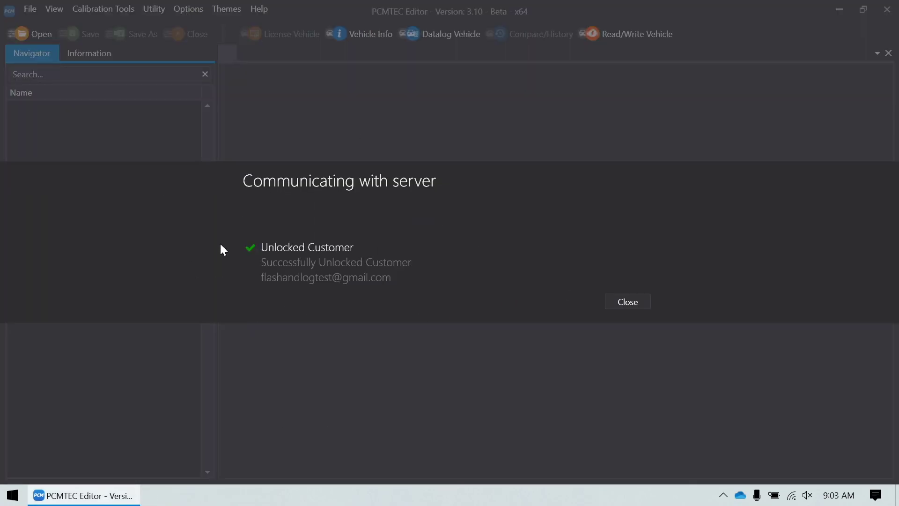
{"action": "left_click", "coordinate": [636, 305]}
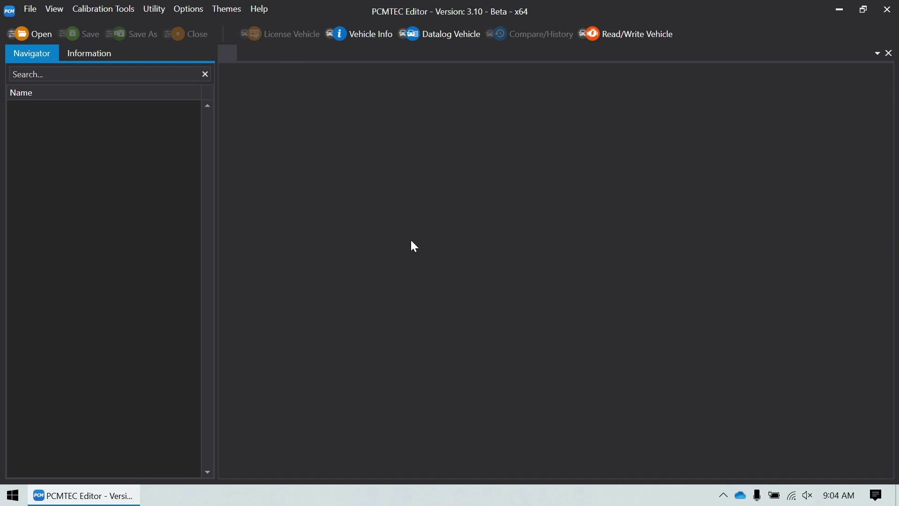
- Create a stock file from stock as built.ab and save it as defaults
{"action": "left_click", "coordinate": [103, 12]}
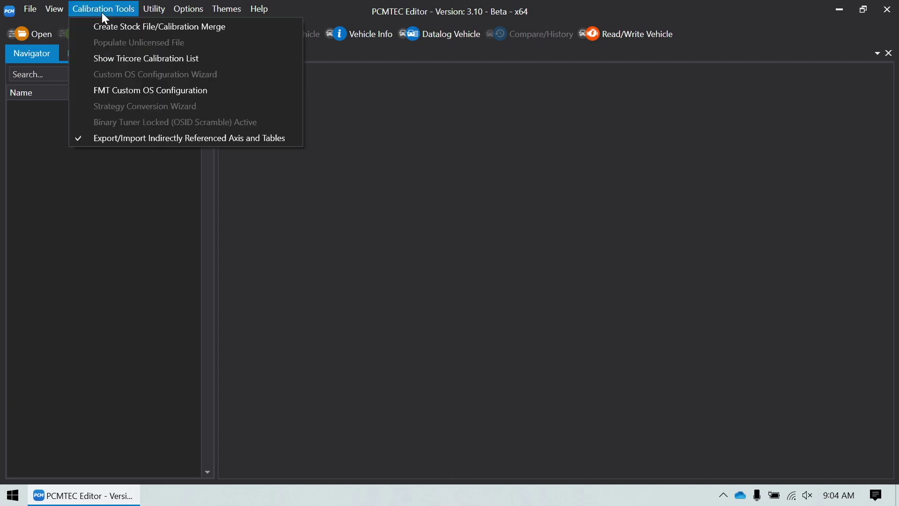
{"action": "left_click", "coordinate": [184, 28]}
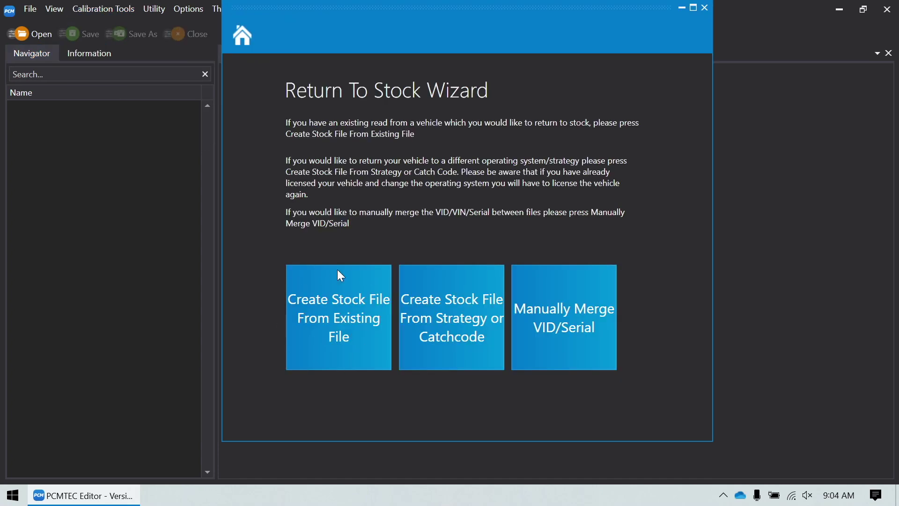
{"action": "left_click", "coordinate": [349, 308]}
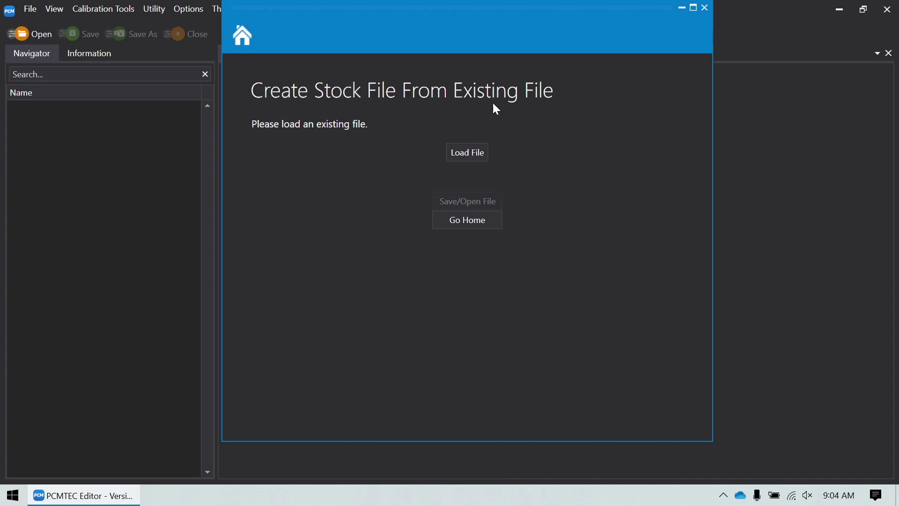
{"action": "left_click", "coordinate": [469, 154]}
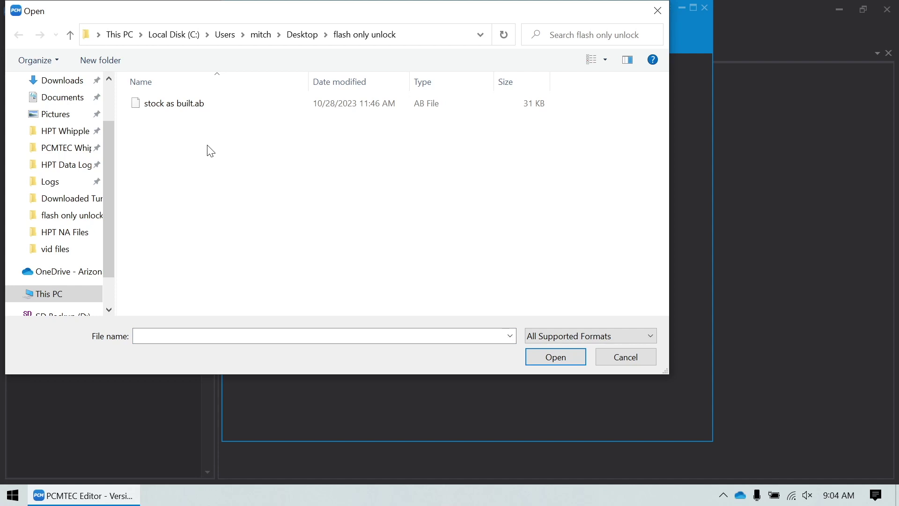
{"action": "double_click", "coordinate": [177, 105]}
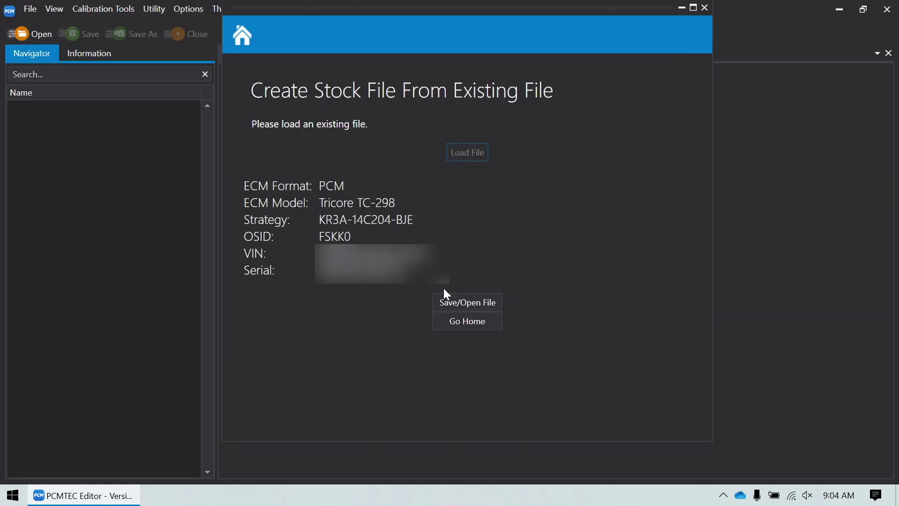
{"action": "left_click", "coordinate": [466, 304]}
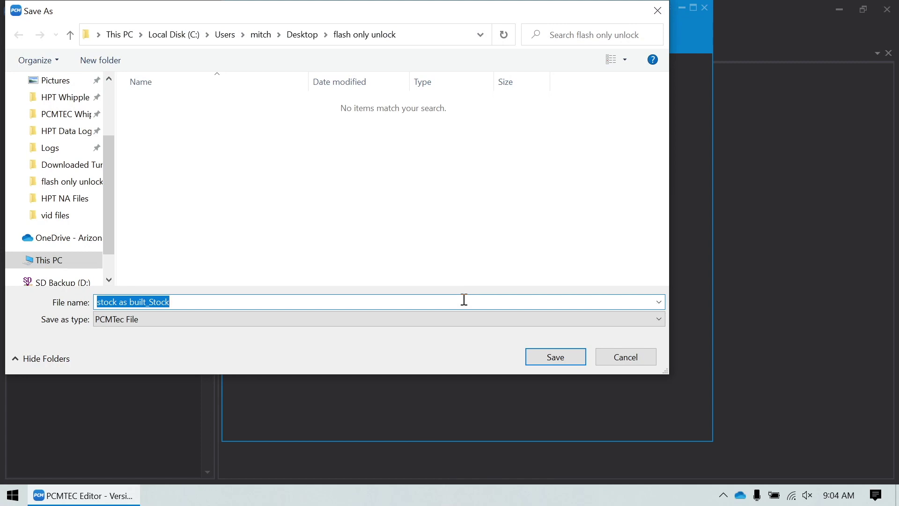
{"action": "type", "text": "defaults"}
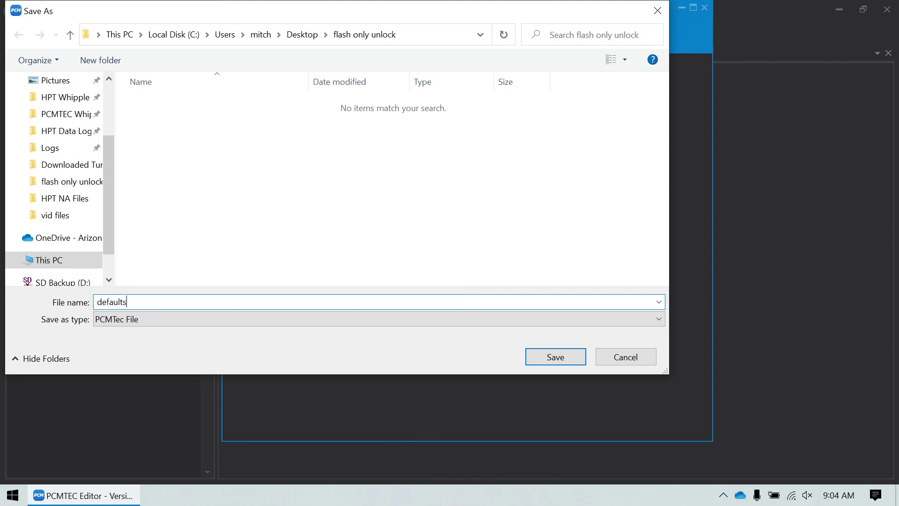
{"action": "key", "text": "Return"}
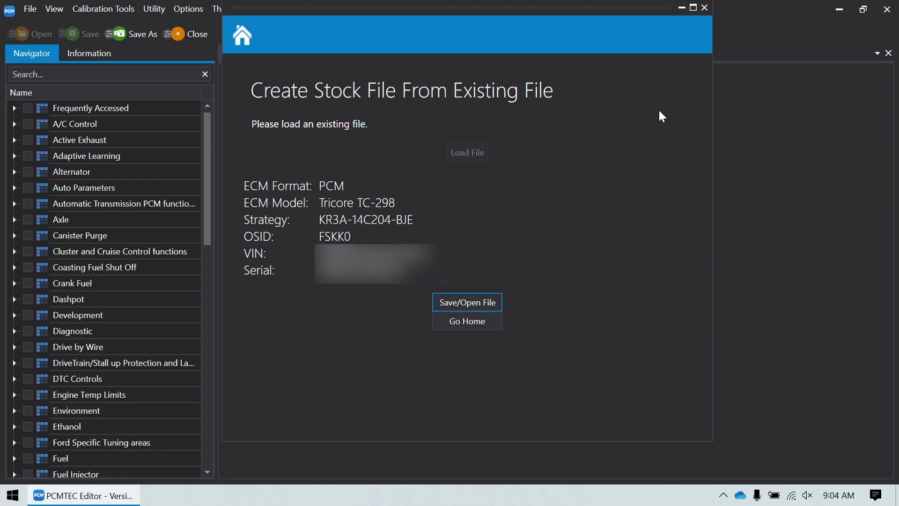
{"action": "left_click", "coordinate": [705, 8]}
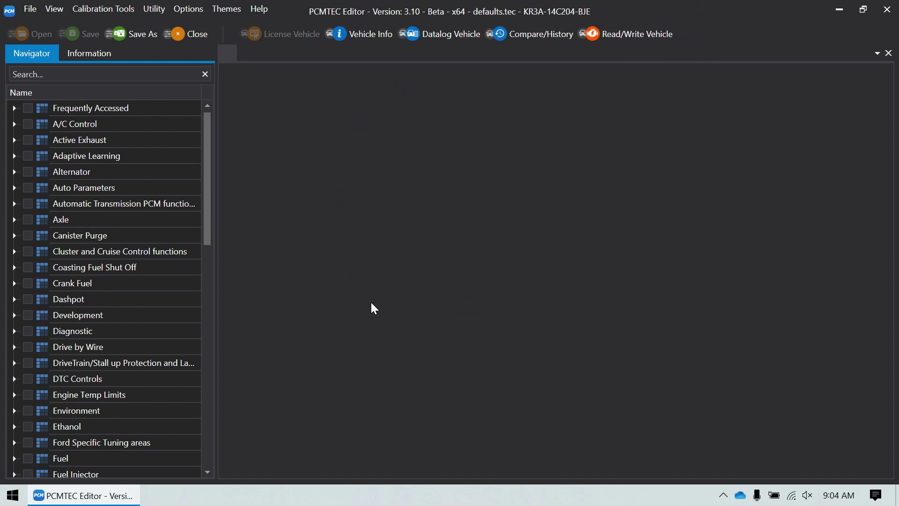
- Scroll through the Navigator calibration categories of defaults.tec
{"action": "scroll", "coordinate": [136, 262], "scroll_direction": "down", "scroll_amount": 7}
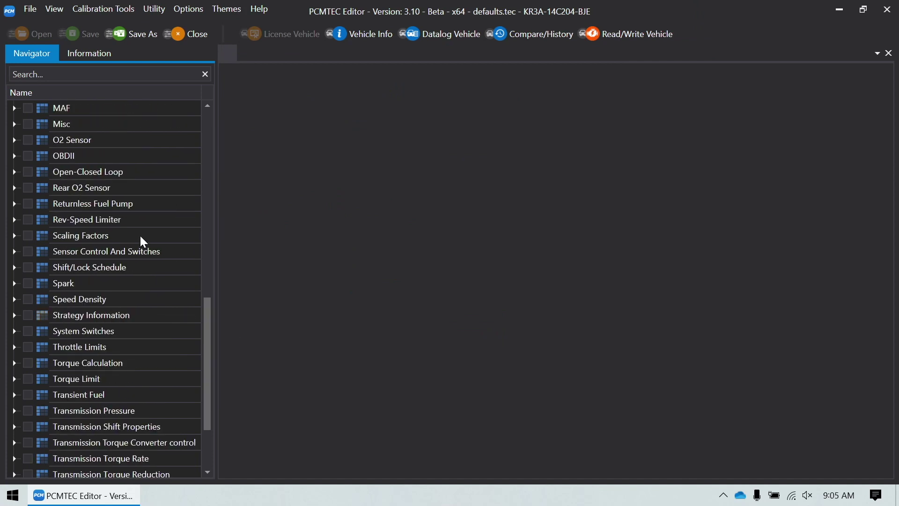
{"action": "scroll", "coordinate": [141, 239], "scroll_direction": "down", "scroll_amount": 2}
{"action": "scroll", "coordinate": [141, 240], "scroll_direction": "up", "scroll_amount": 12}
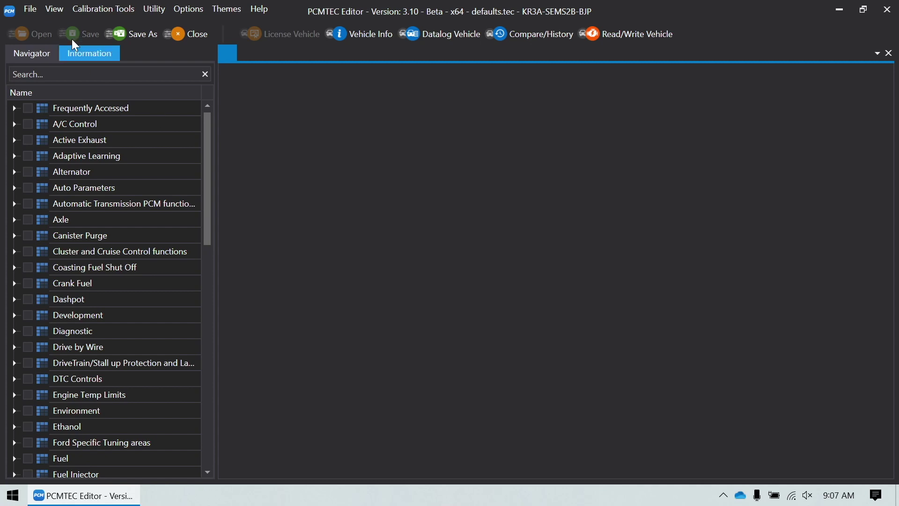
- Import the whipple parameters file into defaults.tec via Import From Parameter File
{"action": "left_click", "coordinate": [29, 10]}
{"action": "mouse_move", "coordinate": [134, 90]}
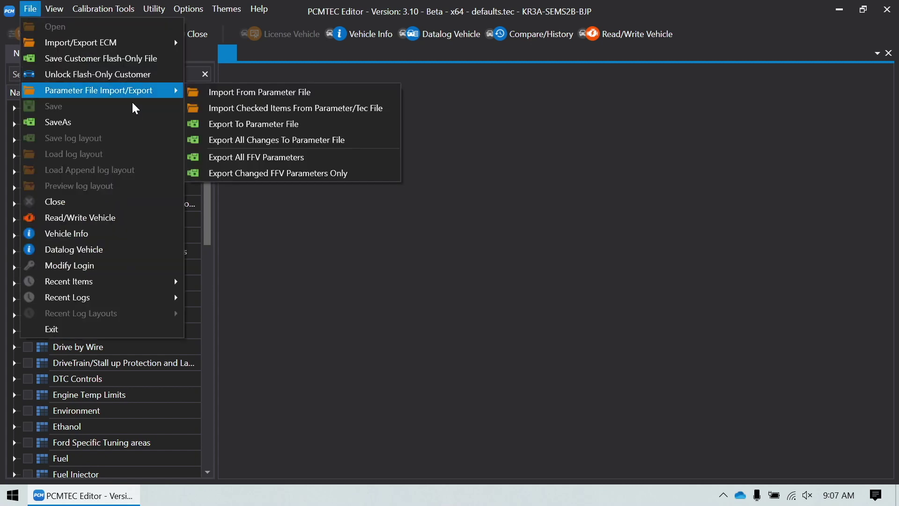
{"action": "left_click", "coordinate": [213, 92]}
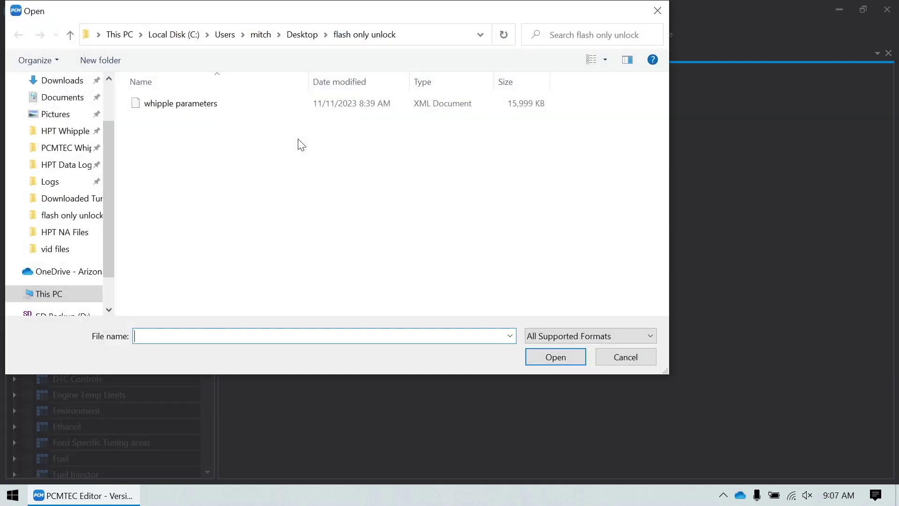
{"action": "double_click", "coordinate": [184, 104]}
{"action": "scroll", "coordinate": [145, 184], "scroll_direction": "down", "scroll_amount": 12}
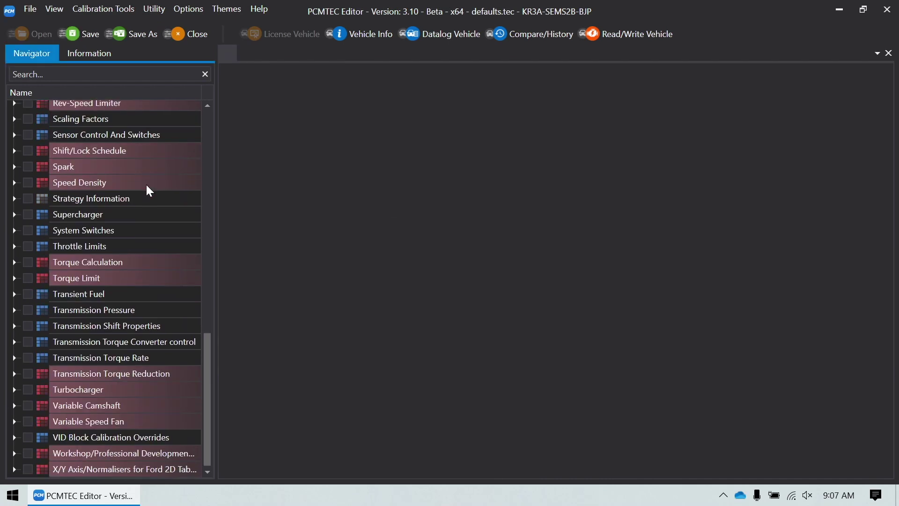
{"action": "scroll", "coordinate": [147, 184], "scroll_direction": "up", "scroll_amount": 12}
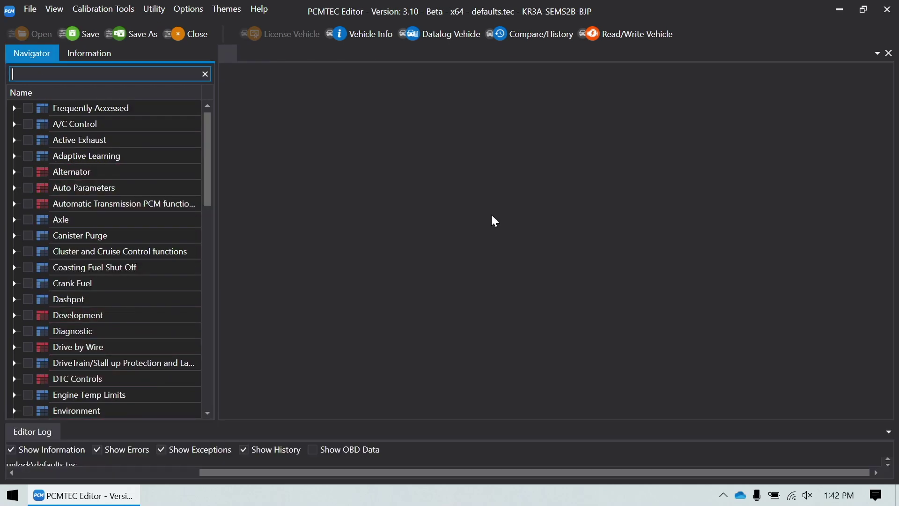
- Set the file's Information description to 'Tuned whipple file 2019 Mustang GT'
{"action": "left_click", "coordinate": [91, 55]}
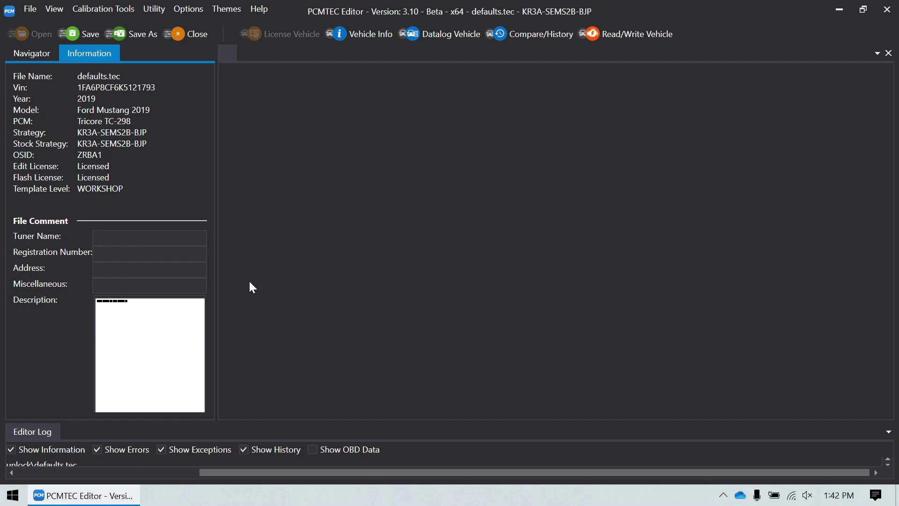
{"action": "left_click", "coordinate": [142, 372]}
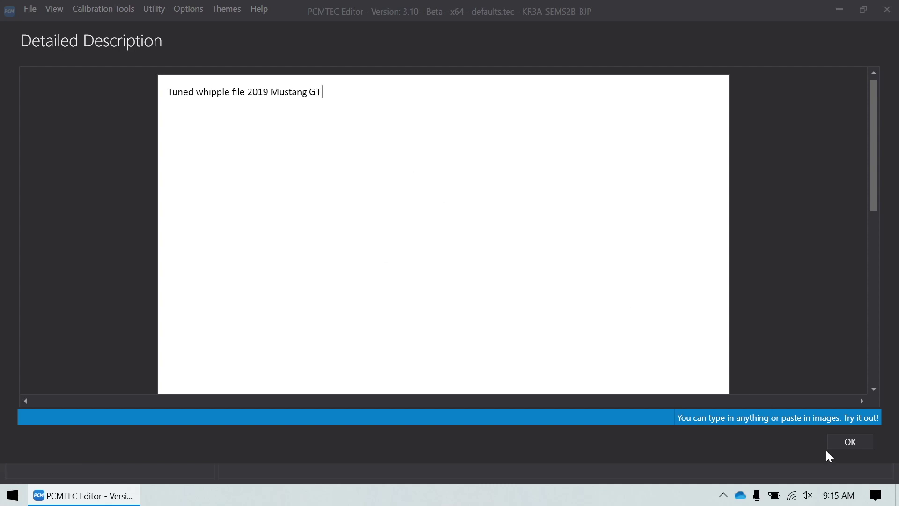
{"action": "left_click", "coordinate": [849, 443]}
{"action": "left_click", "coordinate": [43, 51]}
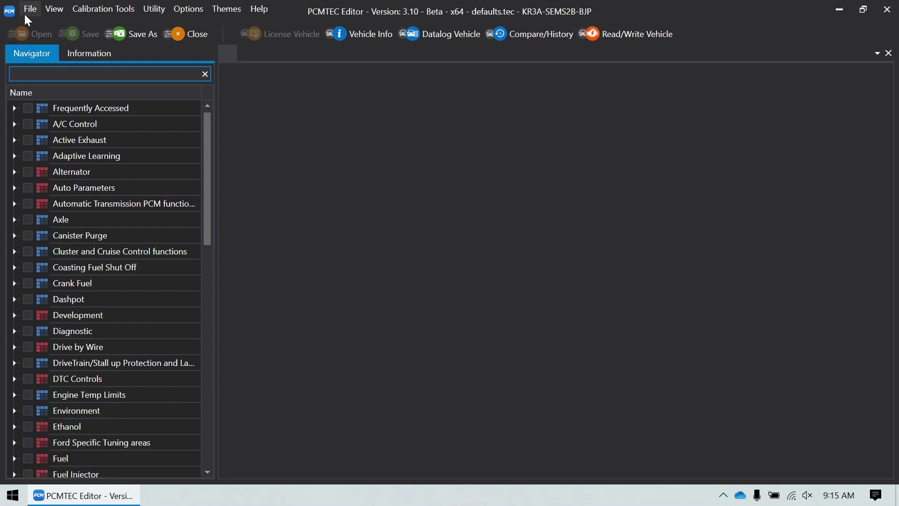
- Save a locked flash-only customer copy named with 'locked', locked to the customer's e-mail user name
{"action": "left_click", "coordinate": [30, 9]}
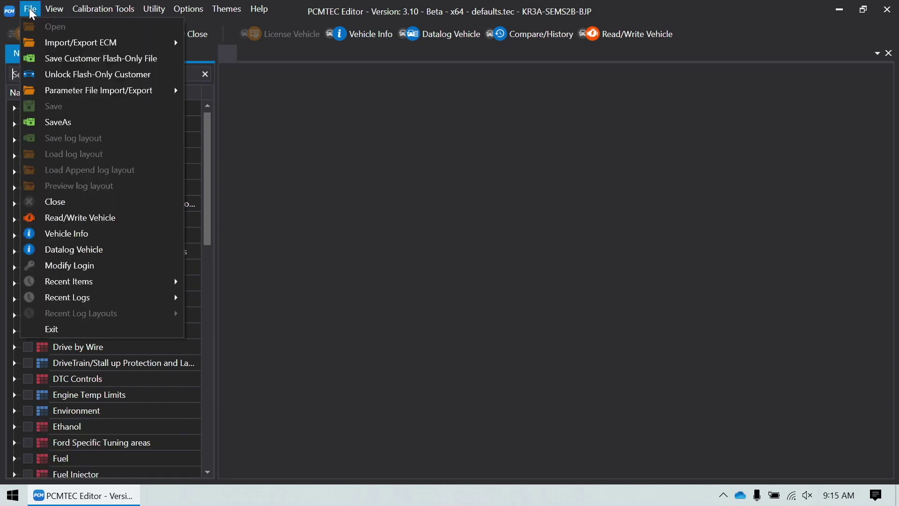
{"action": "left_click", "coordinate": [59, 61]}
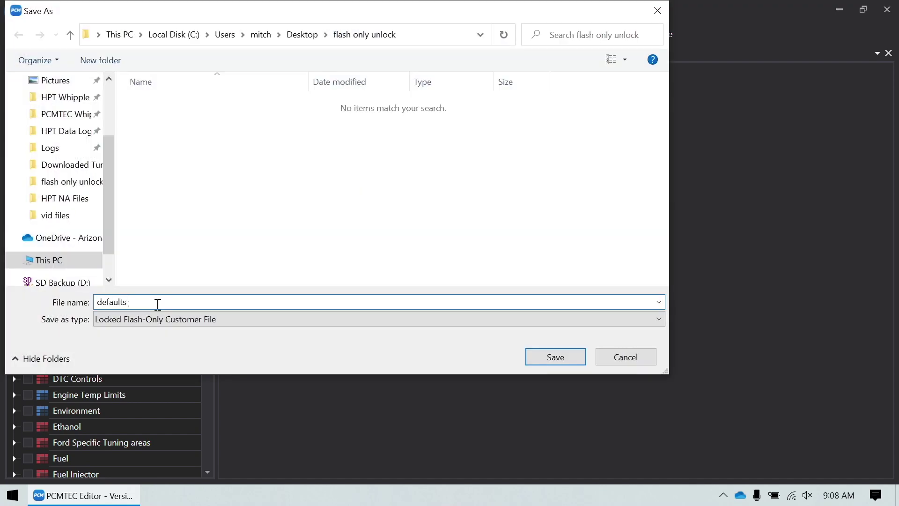
{"action": "type", "text": "locked"}
{"action": "left_click", "coordinate": [563, 356]}
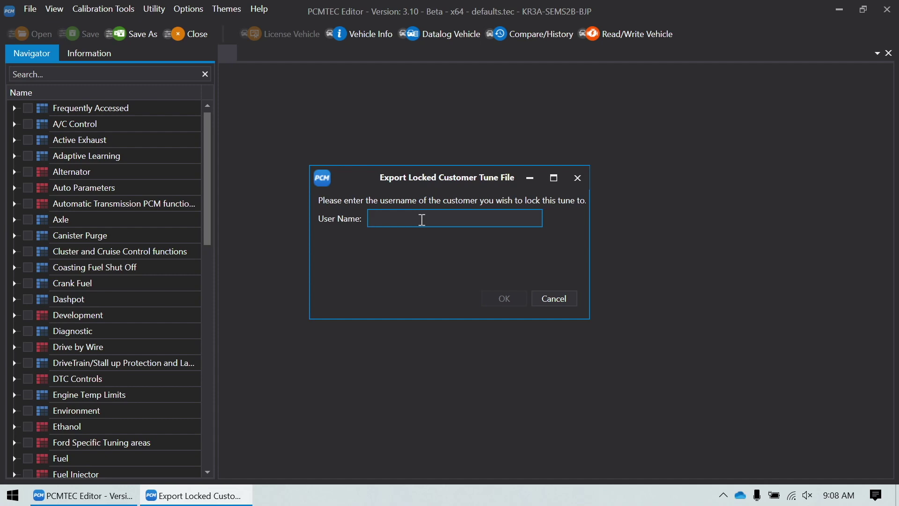
{"action": "key", "text": "Return"}
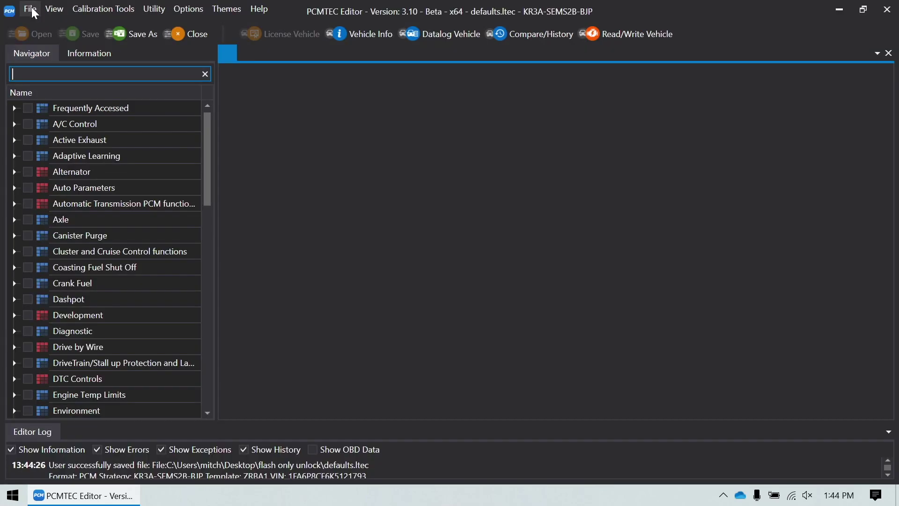
{"action": "left_click", "coordinate": [31, 9]}
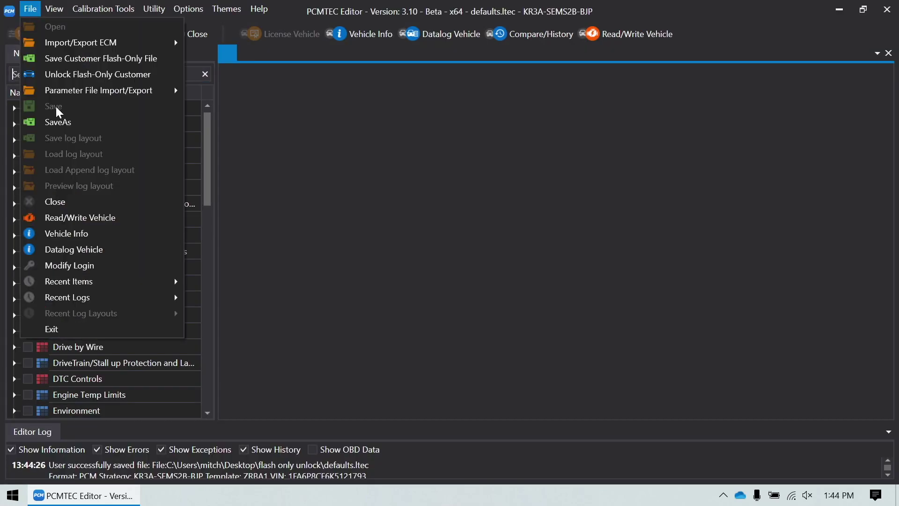
- Save the tune as a Locked Flash-Only Customer File
{"action": "left_click", "coordinate": [69, 123]}
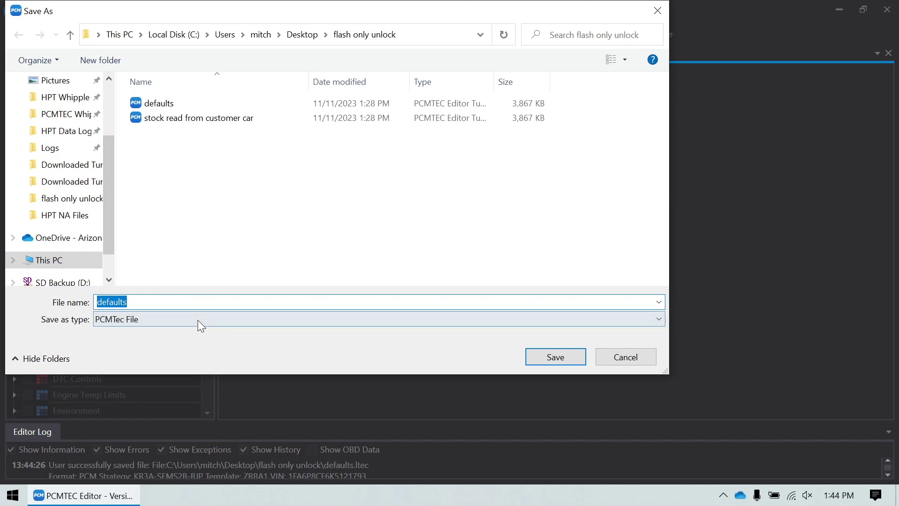
{"action": "left_click", "coordinate": [198, 319]}
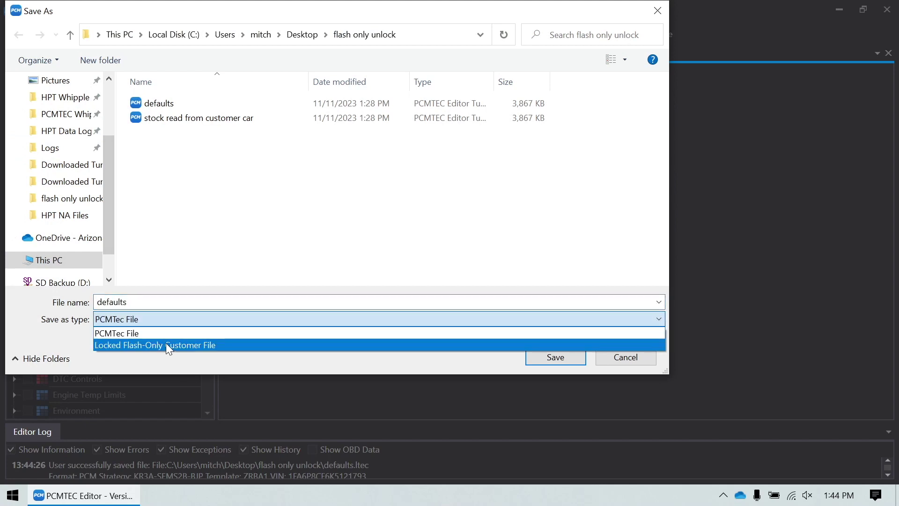
{"action": "left_click", "coordinate": [166, 344]}
{"action": "left_click", "coordinate": [548, 356]}
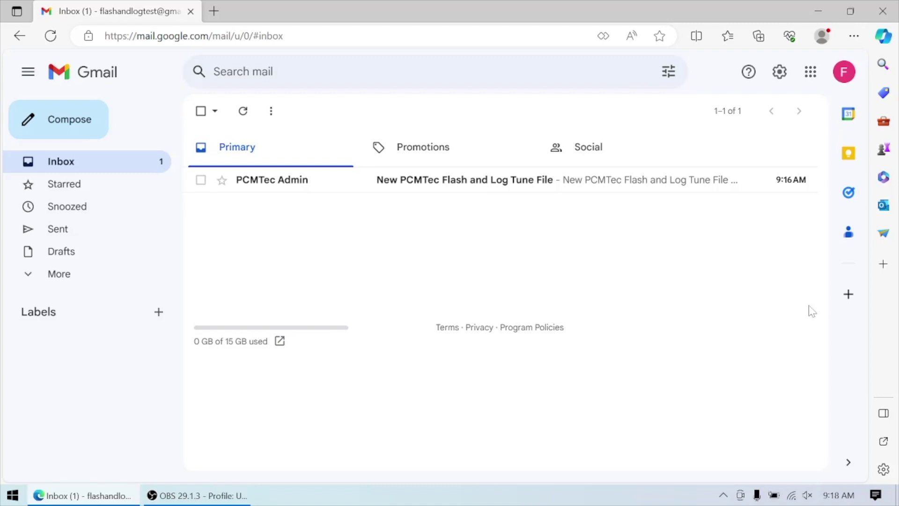
- Open the PCMTec Admin email and follow its Flash and Log Edition login link
{"action": "left_click", "coordinate": [464, 184]}
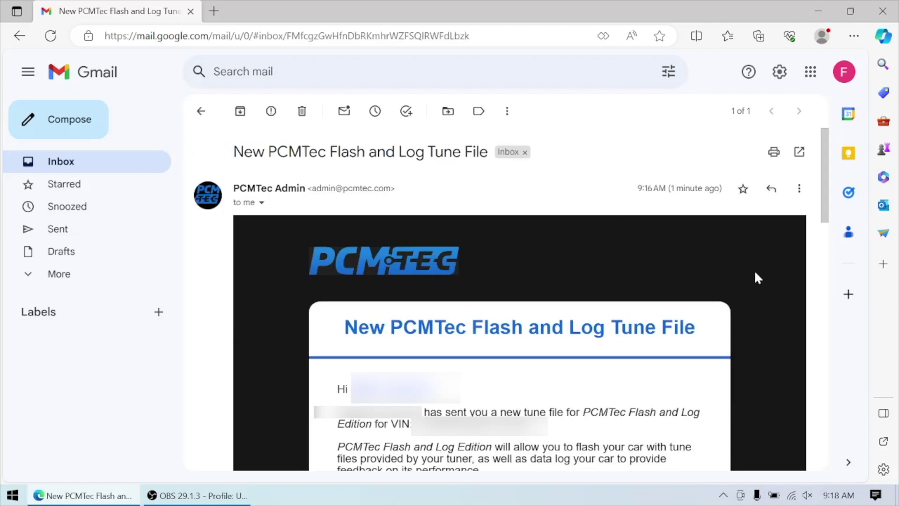
{"action": "scroll", "coordinate": [754, 270], "scroll_direction": "down", "scroll_amount": 3}
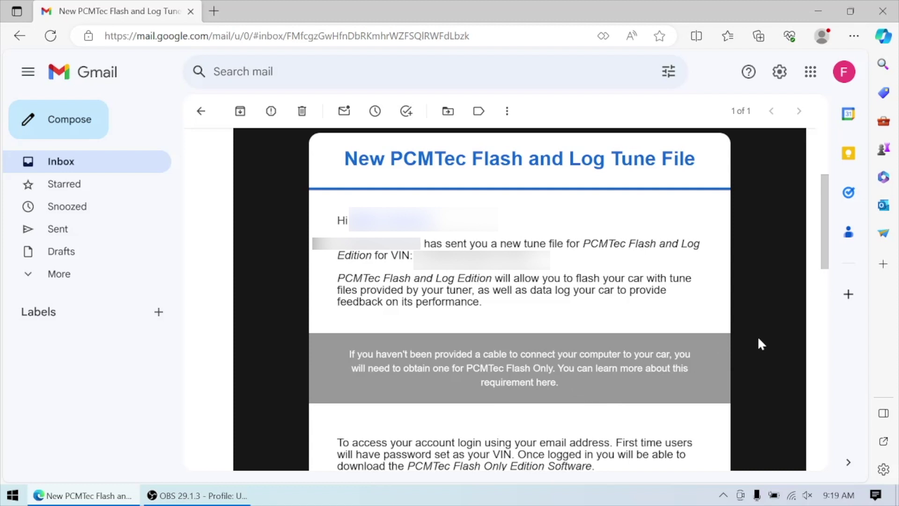
{"action": "scroll", "coordinate": [758, 336], "scroll_direction": "down", "scroll_amount": 5}
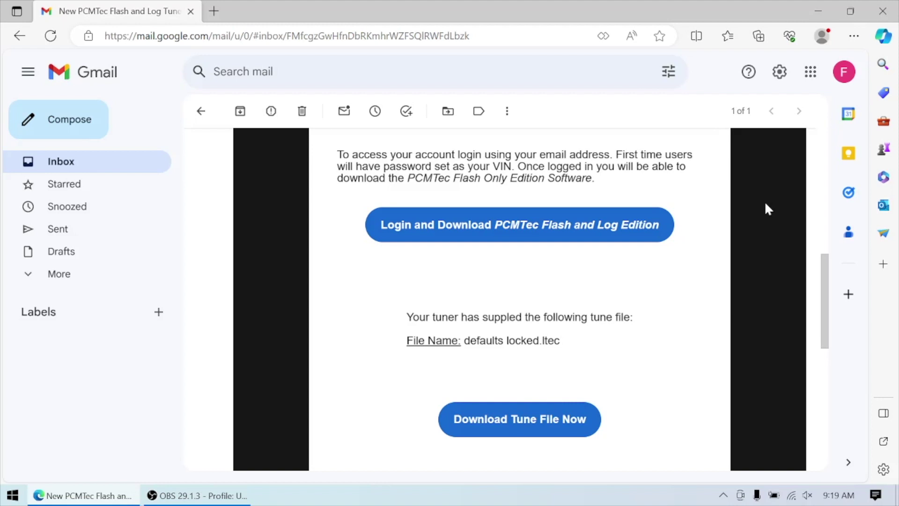
{"action": "scroll", "coordinate": [766, 204], "scroll_direction": "up", "scroll_amount": 1}
{"action": "scroll", "coordinate": [766, 203], "scroll_direction": "down", "scroll_amount": 1}
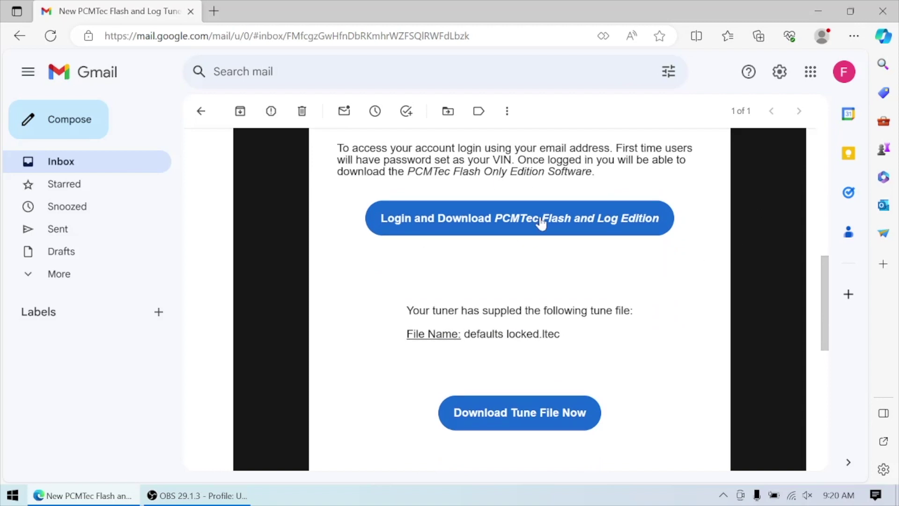
{"action": "left_click", "coordinate": [528, 420]}
- Download the Flash Only installer and the emailed defaults_locked(2).ltec tune, then show the Start menu
{"action": "left_click", "coordinate": [510, 220]}
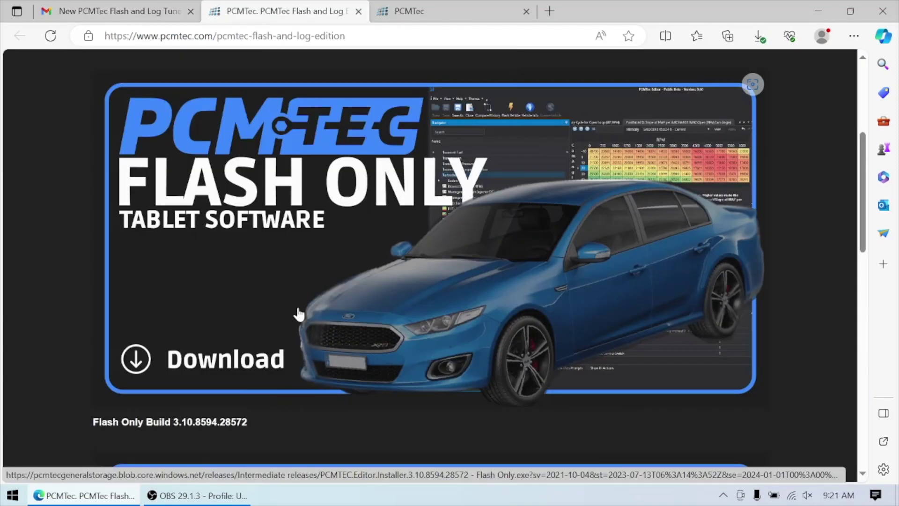
{"action": "left_click", "coordinate": [122, 374]}
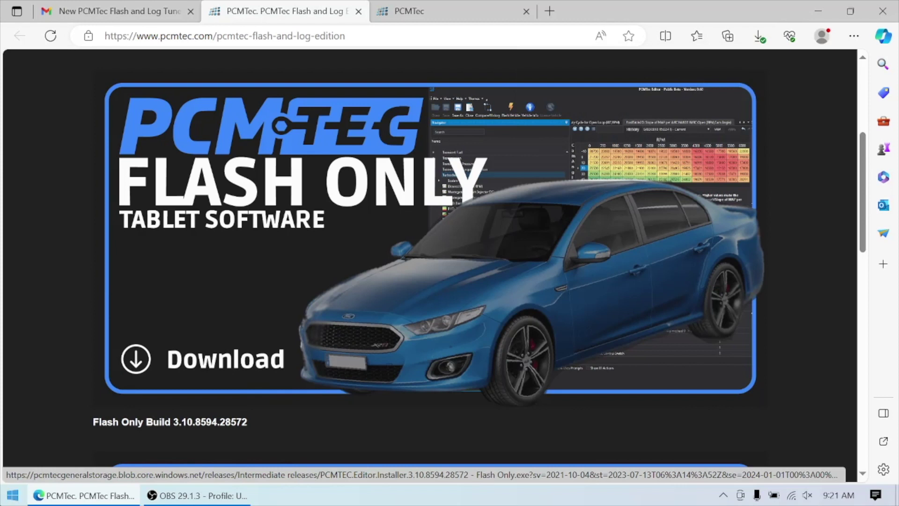
{"action": "left_click", "coordinate": [107, 12]}
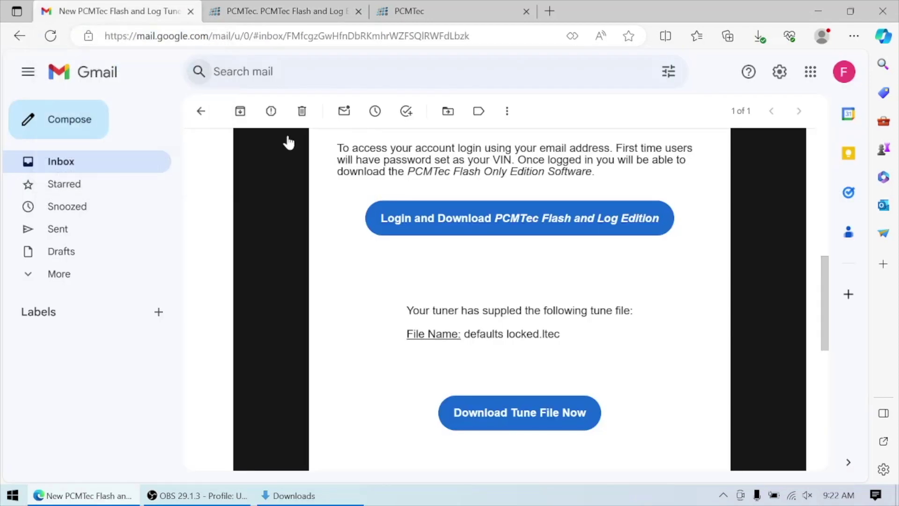
{"action": "left_click", "coordinate": [544, 423]}
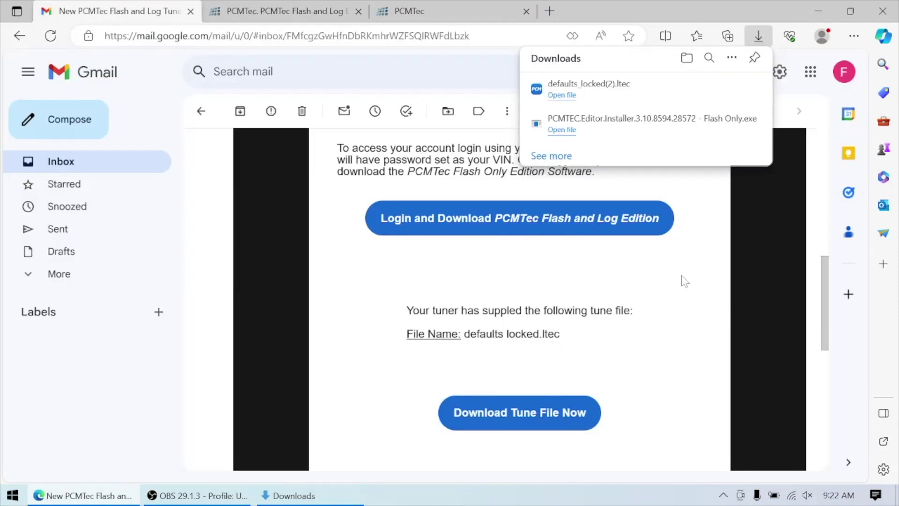
{"action": "key", "text": "super"}
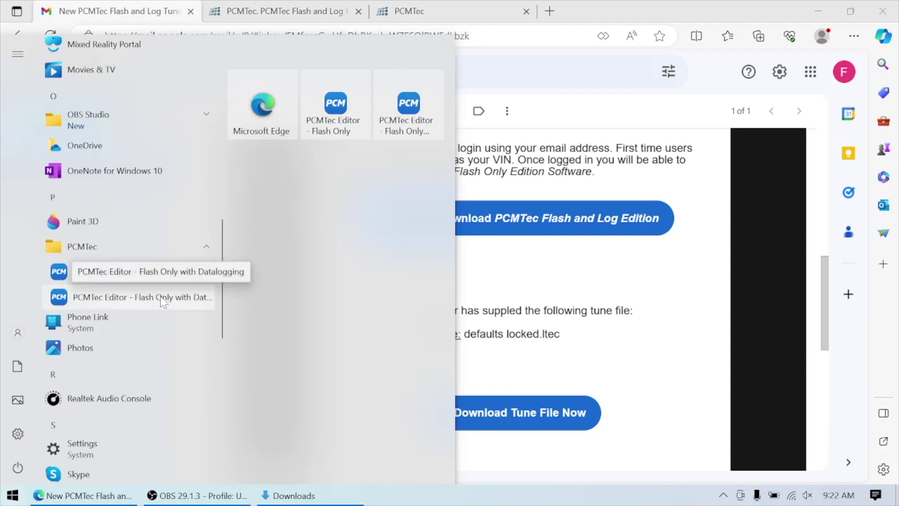
- Launch PCMTec Editor - Flash Only, log in with the customer's e-mail and password, and dismiss the server report
{"action": "left_click", "coordinate": [166, 281]}
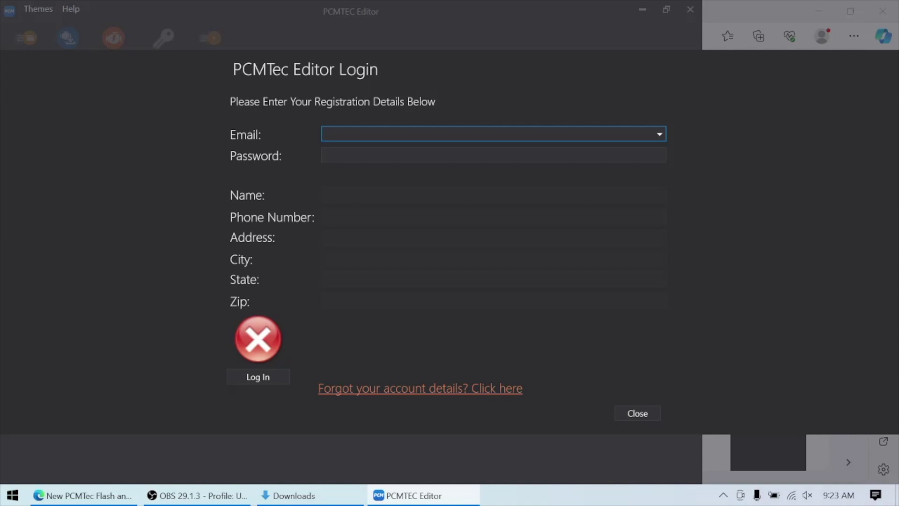
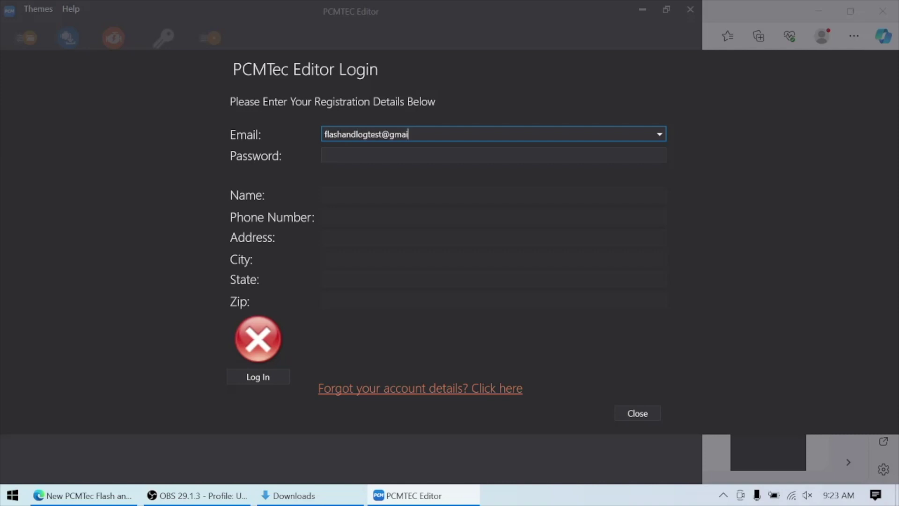
{"action": "key", "text": "Tab"}
{"action": "key", "text": "ctrl+v"}
{"action": "left_click", "coordinate": [256, 376]}
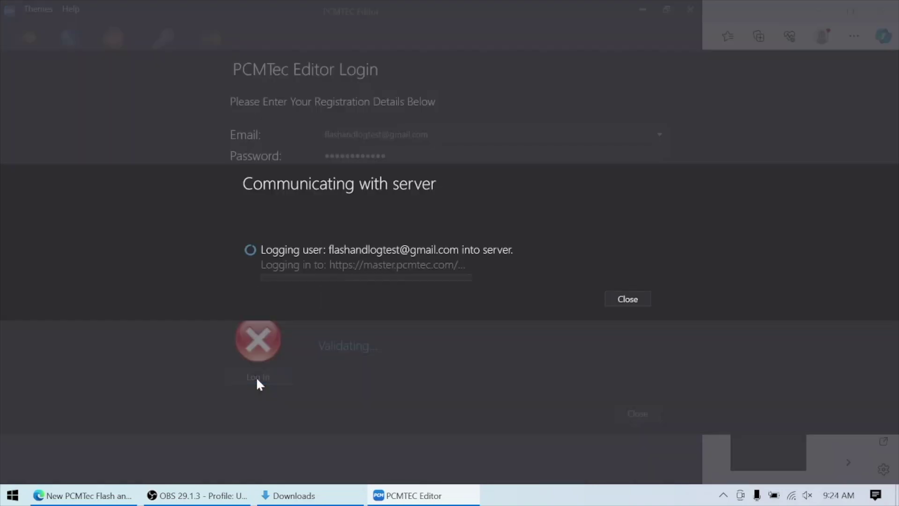
{"action": "left_click", "coordinate": [643, 401]}
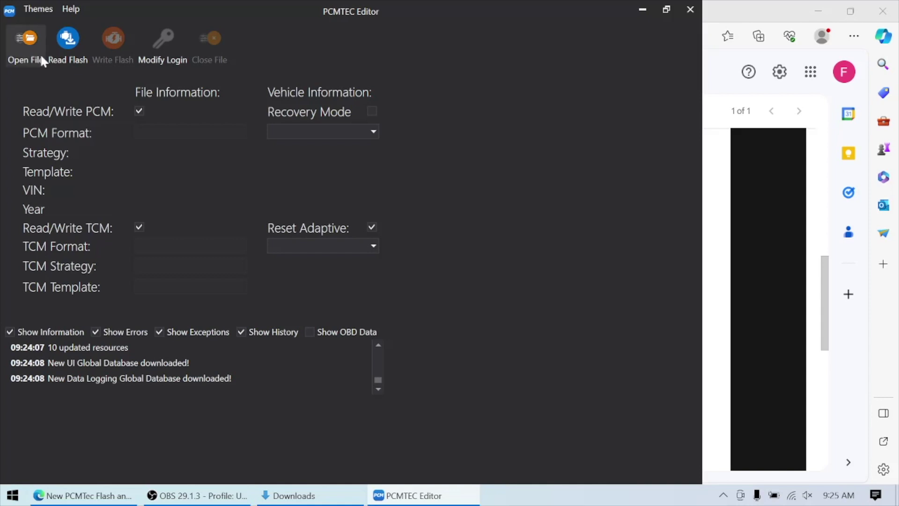
- Load defaults_locked(2).ltec from the Downloads folder
{"action": "left_click", "coordinate": [25, 39]}
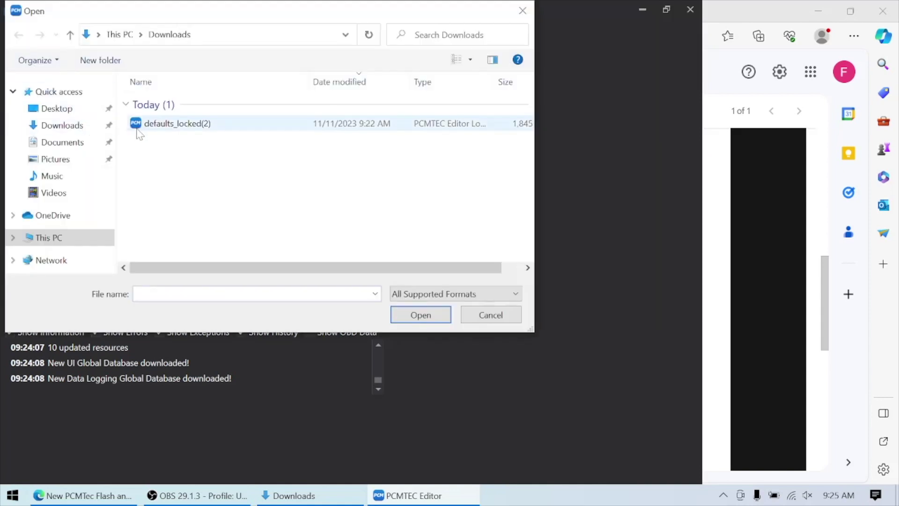
{"action": "double_click", "coordinate": [161, 128]}
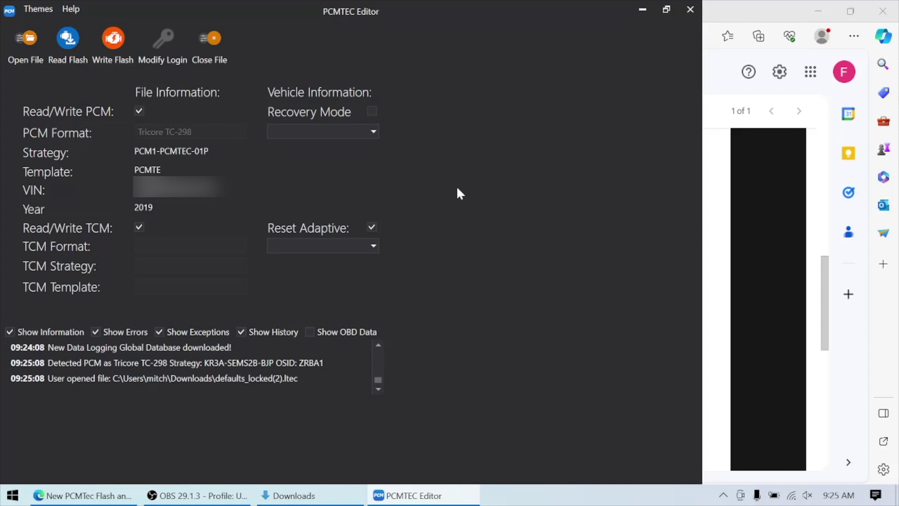
- Close the Flash Only editor and launch PCMTec Editor - Flash Only with Datalogging
{"action": "key", "text": "alt+F4"}
{"action": "key", "text": "super"}
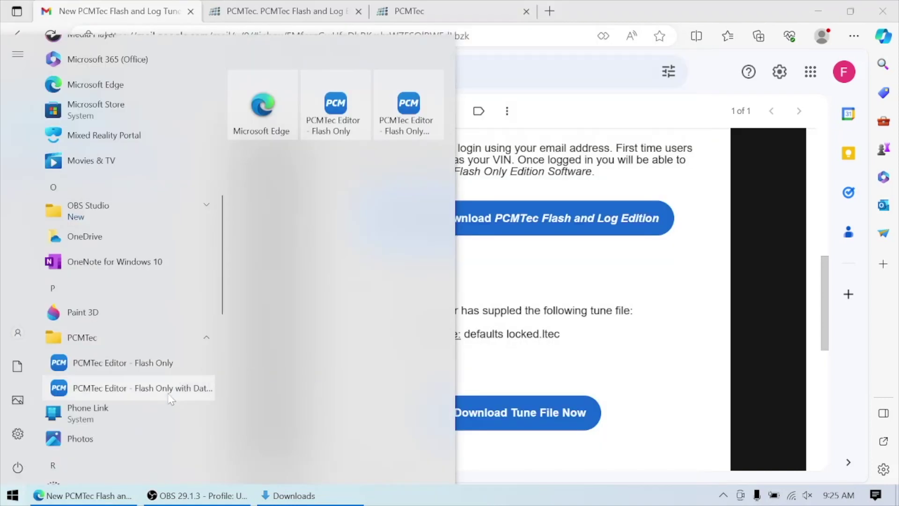
{"action": "left_click", "coordinate": [143, 392]}
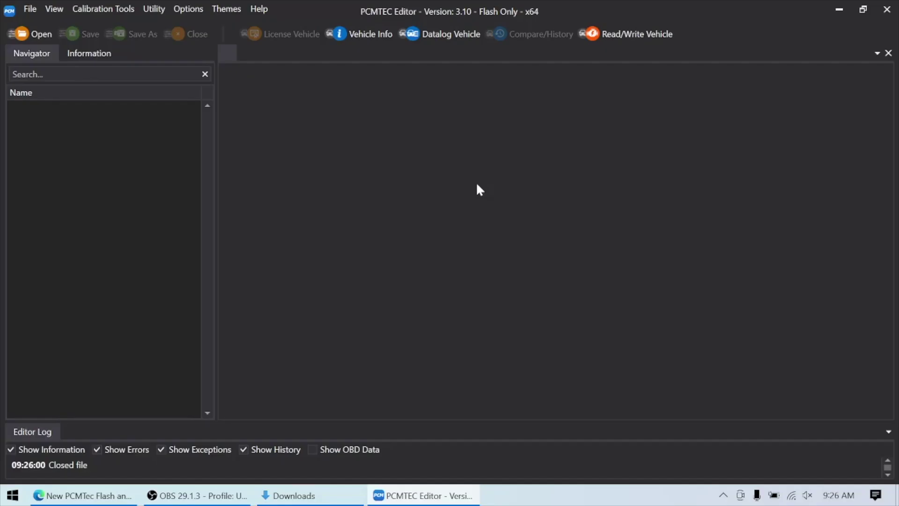
- Open defaults_locked(2).ltec from Downloads and show the Flash Toolbox
{"action": "left_click", "coordinate": [40, 33]}
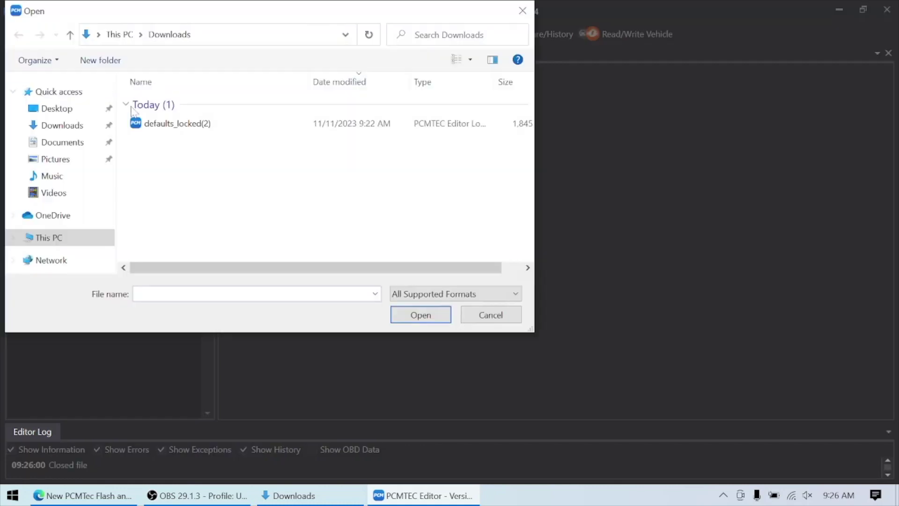
{"action": "double_click", "coordinate": [174, 124]}
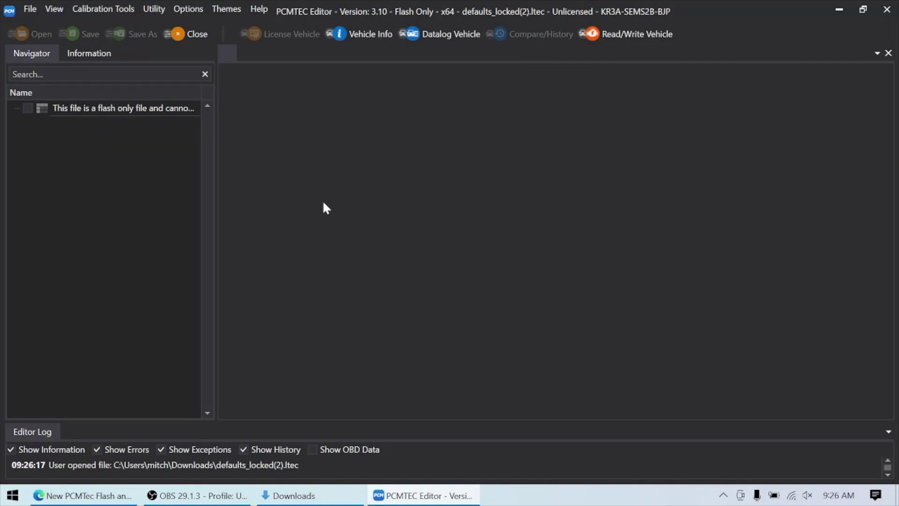
{"action": "left_click", "coordinate": [637, 34]}
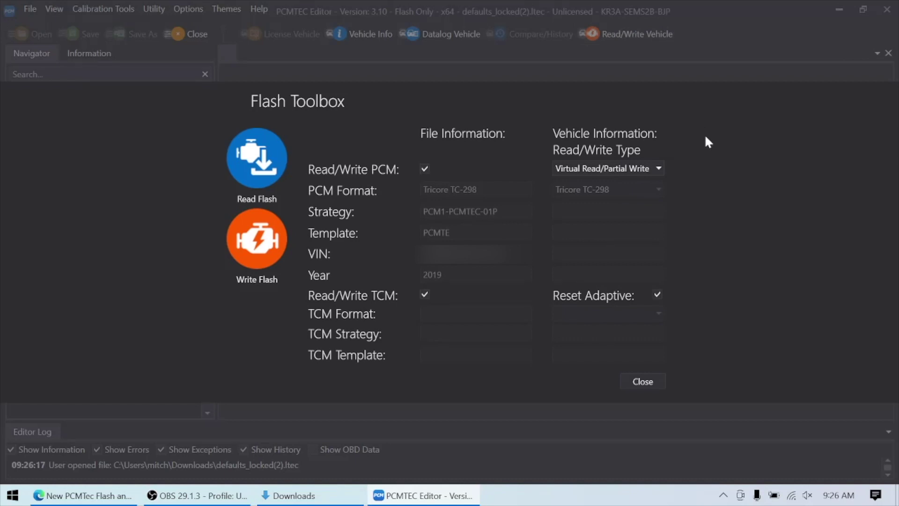
{"action": "key", "text": "Escape"}
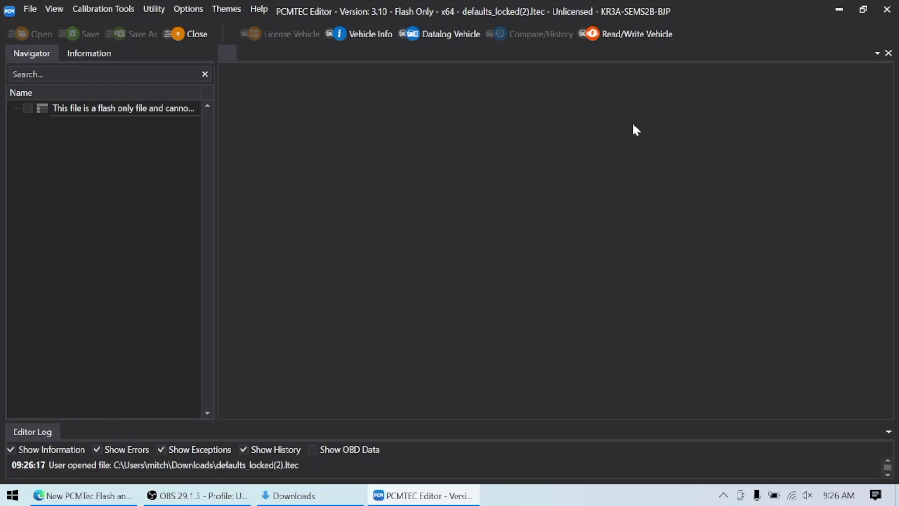
{"action": "key", "text": "ctrl+r"}
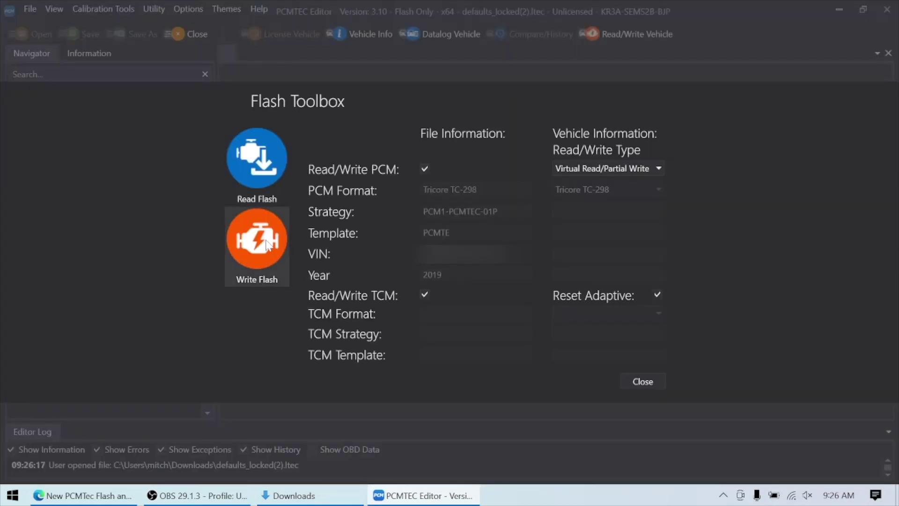
{"action": "key", "text": "Escape"}
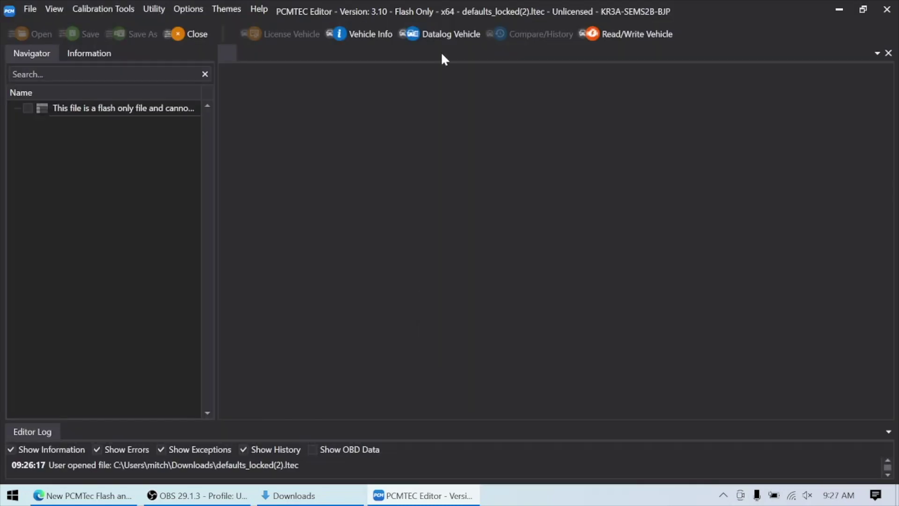
{"action": "left_click", "coordinate": [442, 32]}
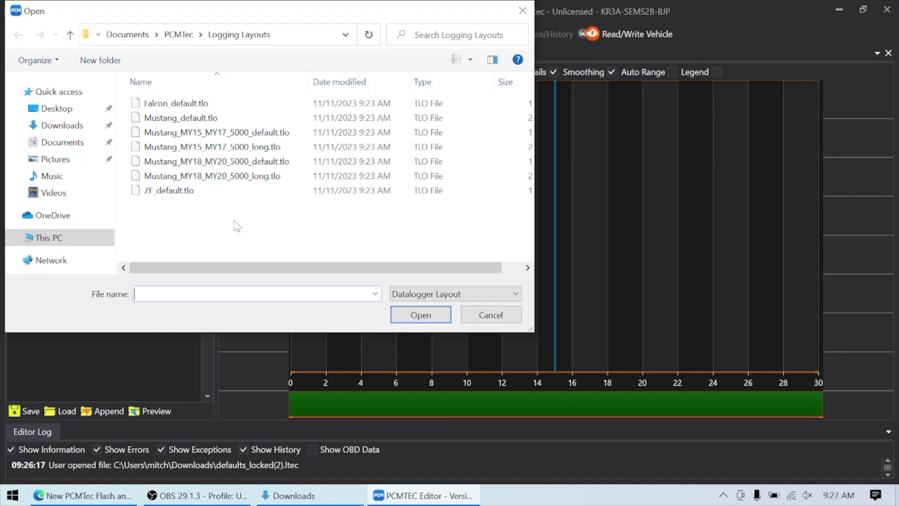
- Load the Mustang_MY18_MY20_5000_long.tlo logging layout, then close the tune file
{"action": "double_click", "coordinate": [240, 177]}
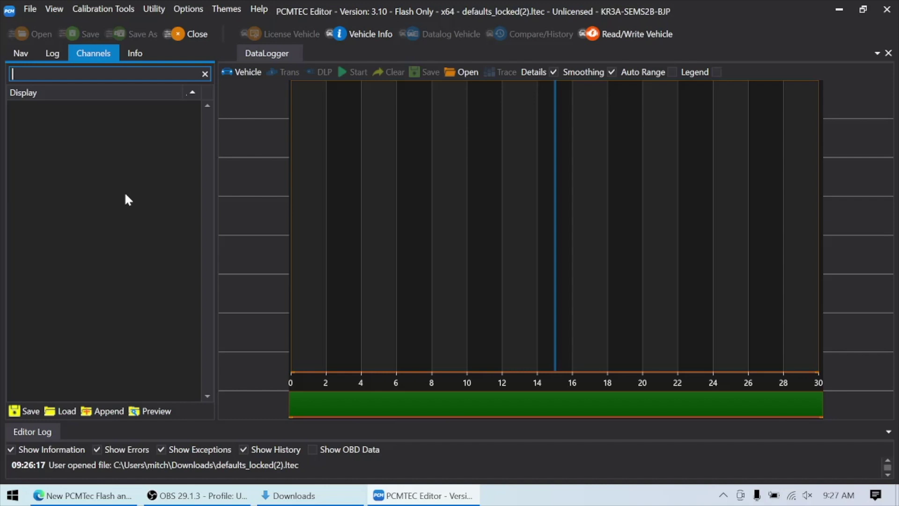
{"action": "key", "text": "ctrl+w"}
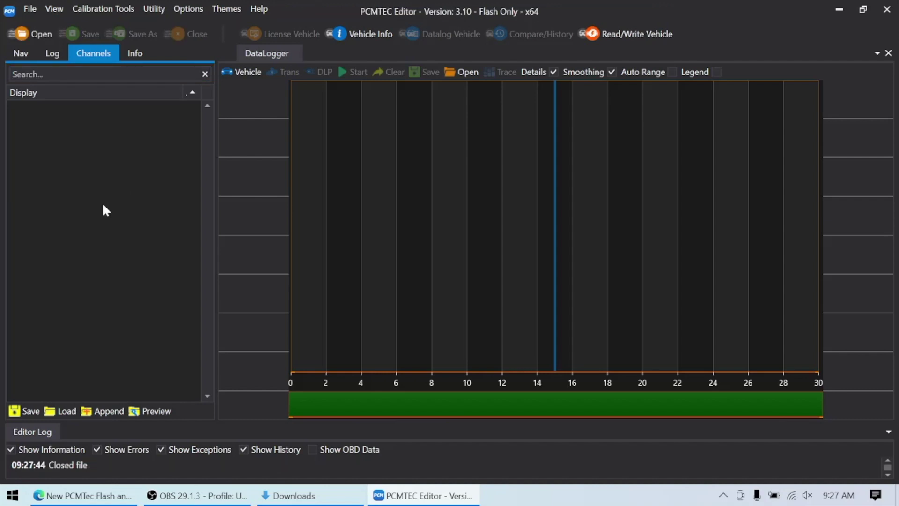